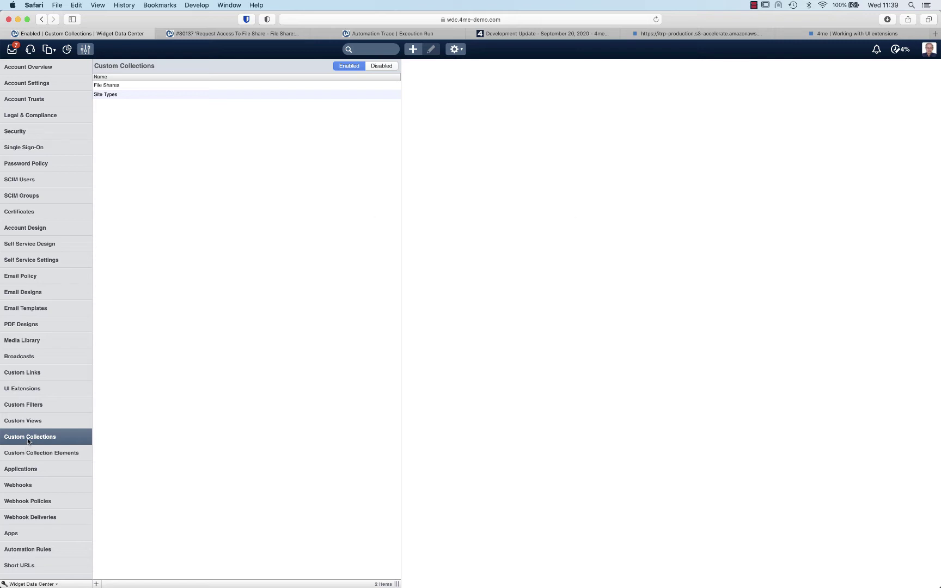
- Open the File Shares collection and display its collection elements
left_click(108, 86)
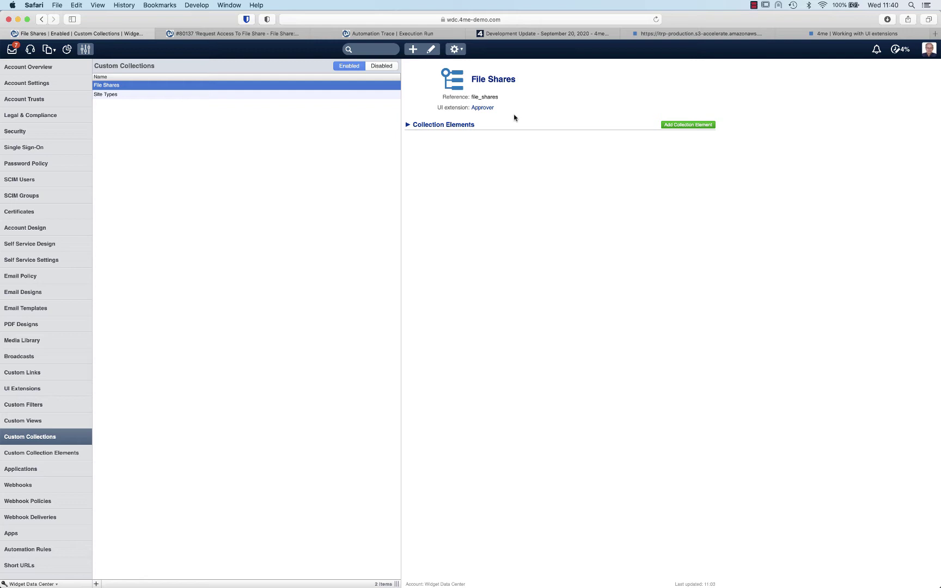
left_click(409, 125)
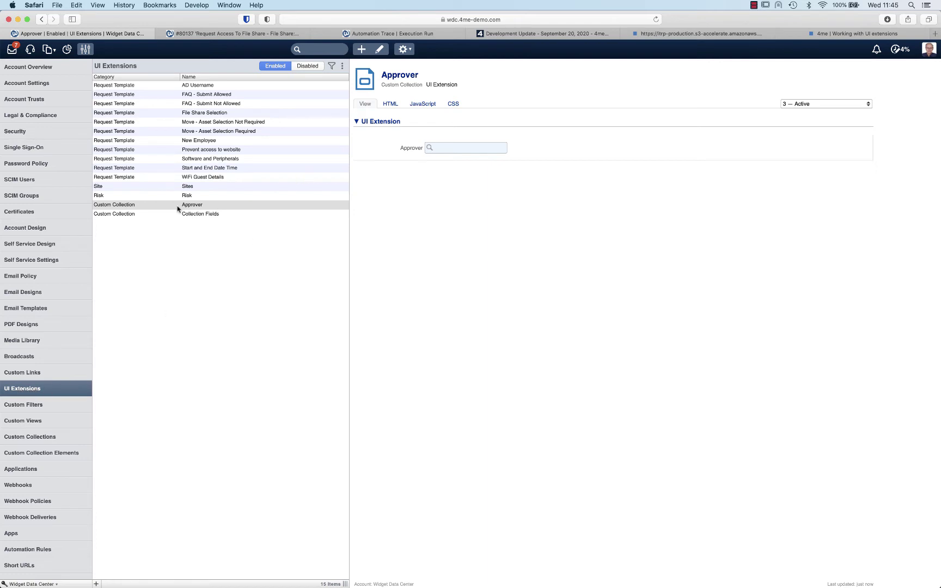
left_click(451, 147)
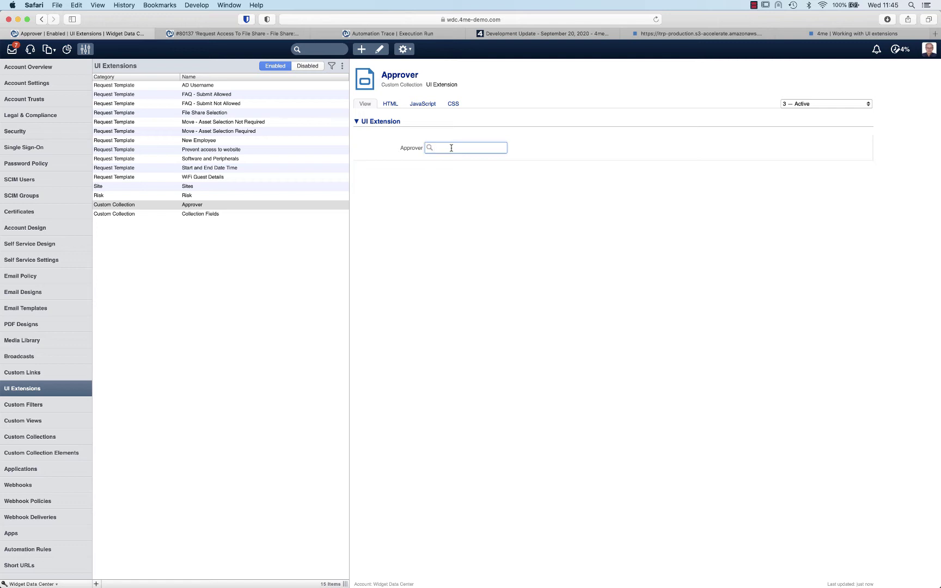
type("ho")
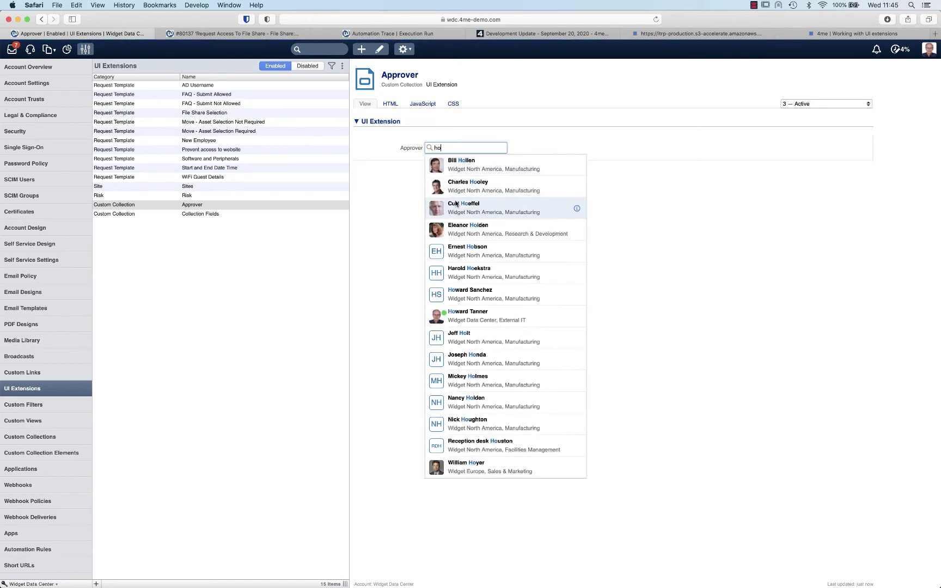
left_click(404, 183)
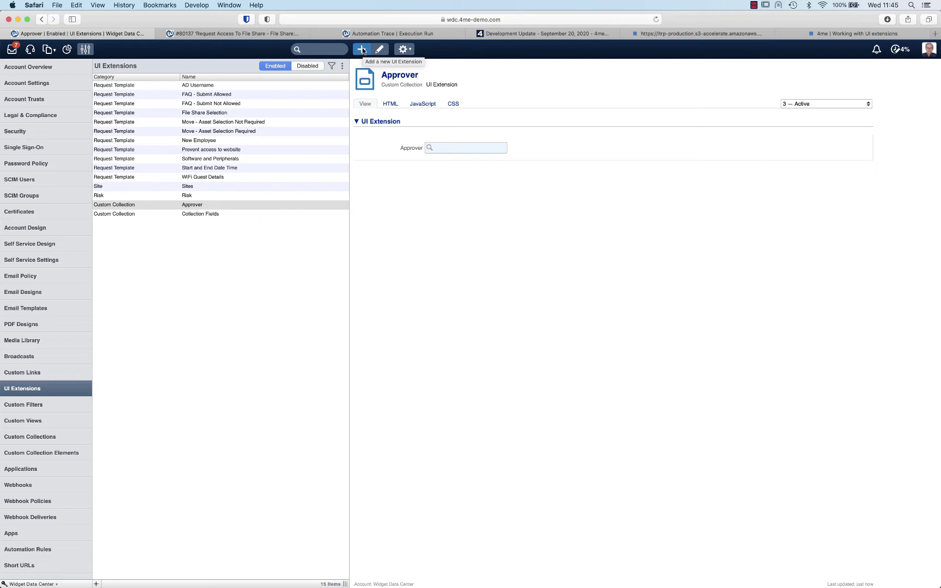
- Append a filterable 'Sensitive Data' checkbox to the Approver extension and save & activate it
left_click(379, 49)
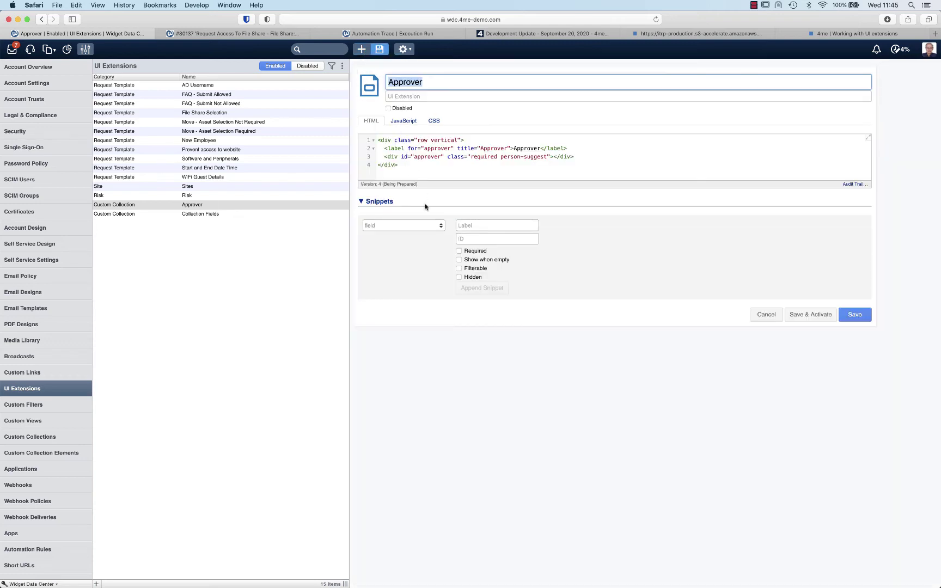
left_click(426, 225)
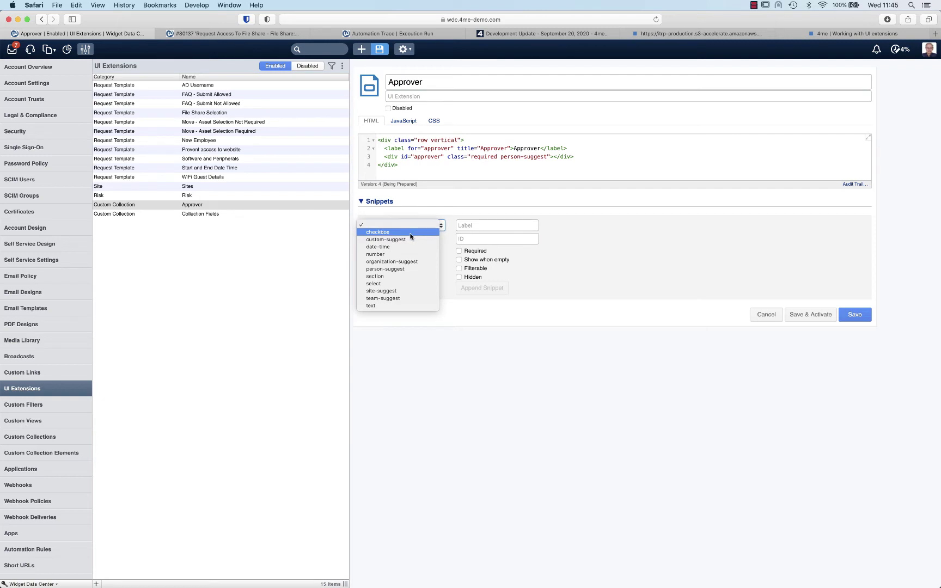
left_click(410, 232)
left_click(467, 228)
type("Sensite")
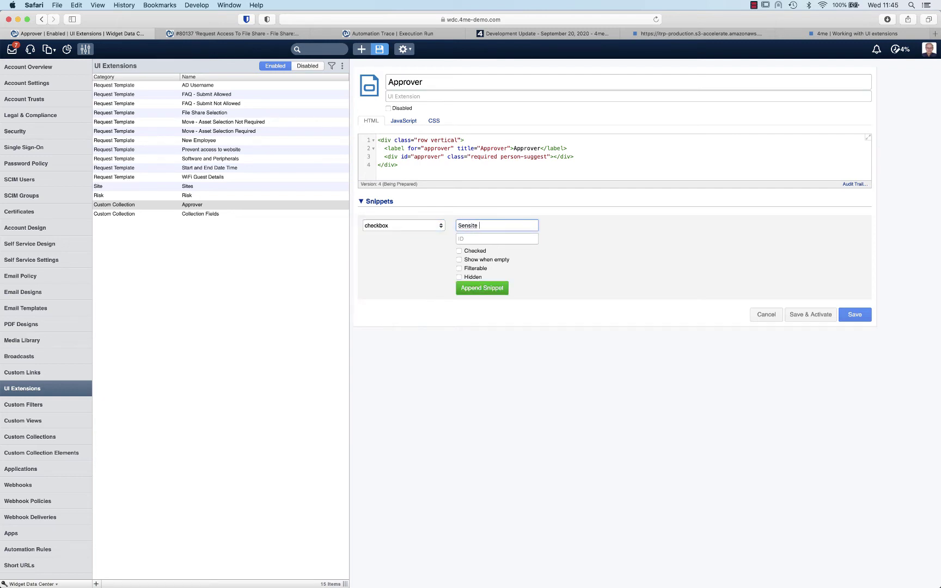
key("BackSpace")
key("BackSpace")
type("tive Data")
left_click(459, 268)
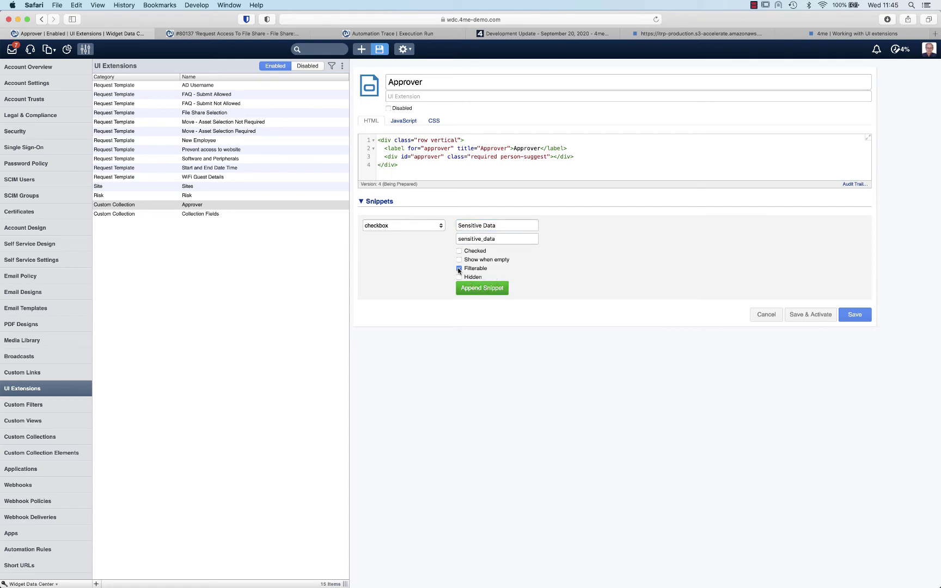
left_click(495, 292)
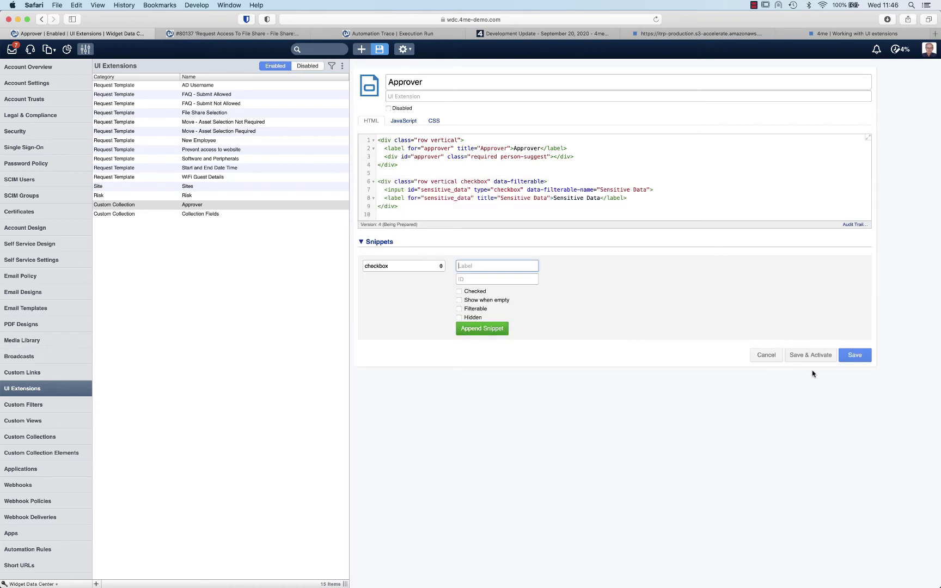
left_click(814, 354)
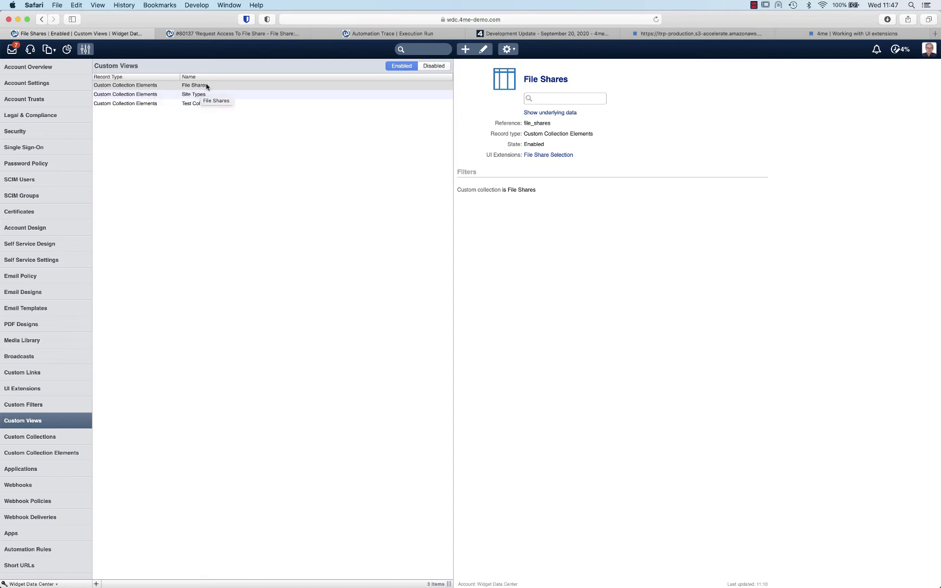
- Open the File Shares custom view for editing
left_click(482, 49)
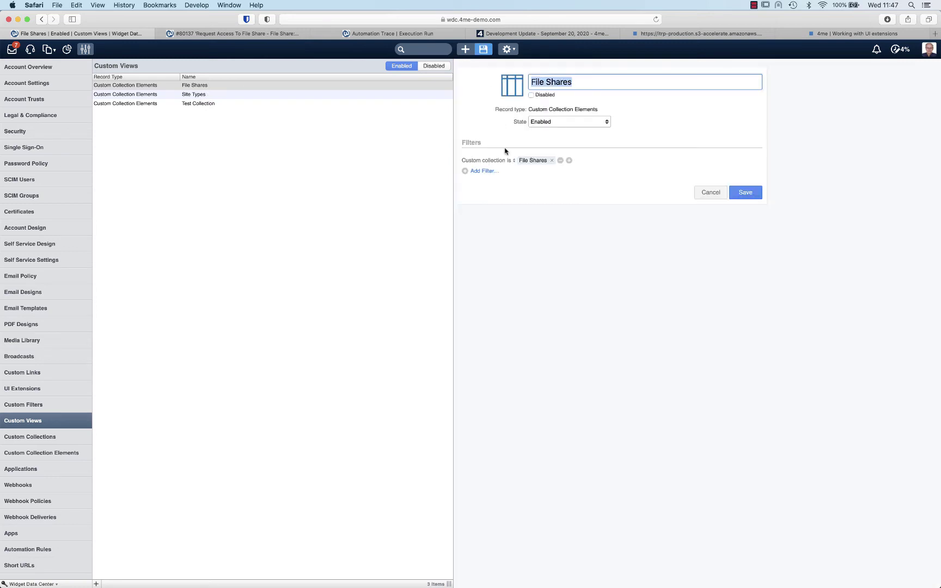
- Add a 'Sensitive Data is None' filter to the File Shares custom view
left_click(486, 173)
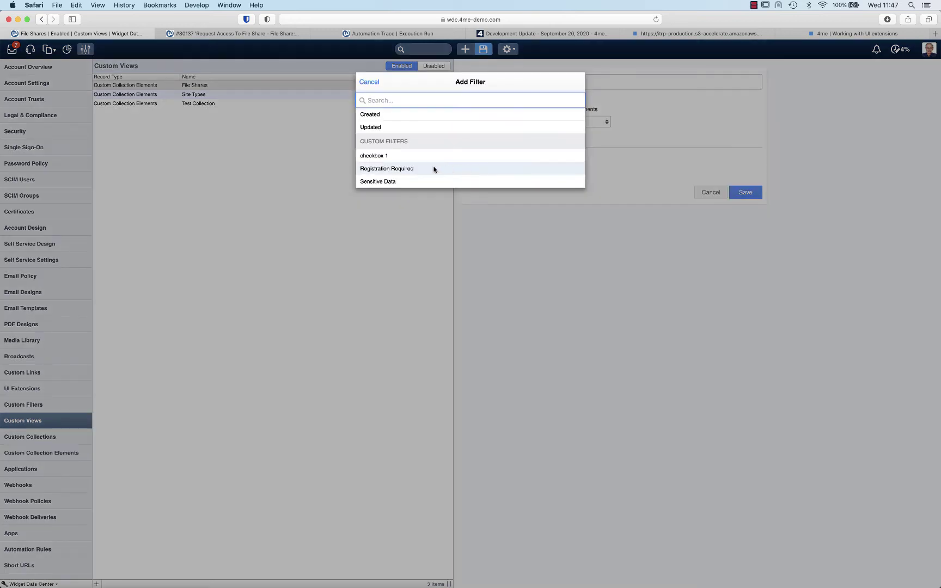
left_click(393, 182)
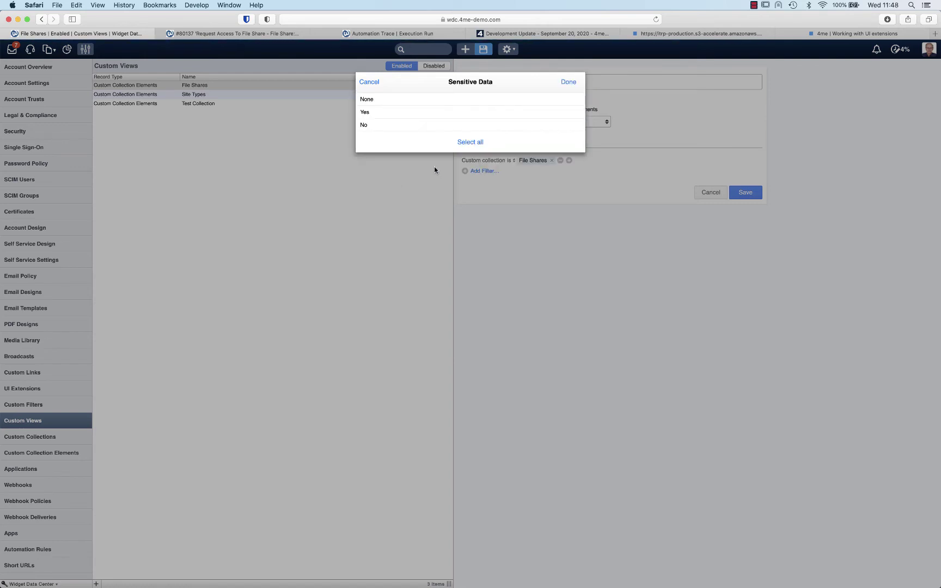
left_click(390, 101)
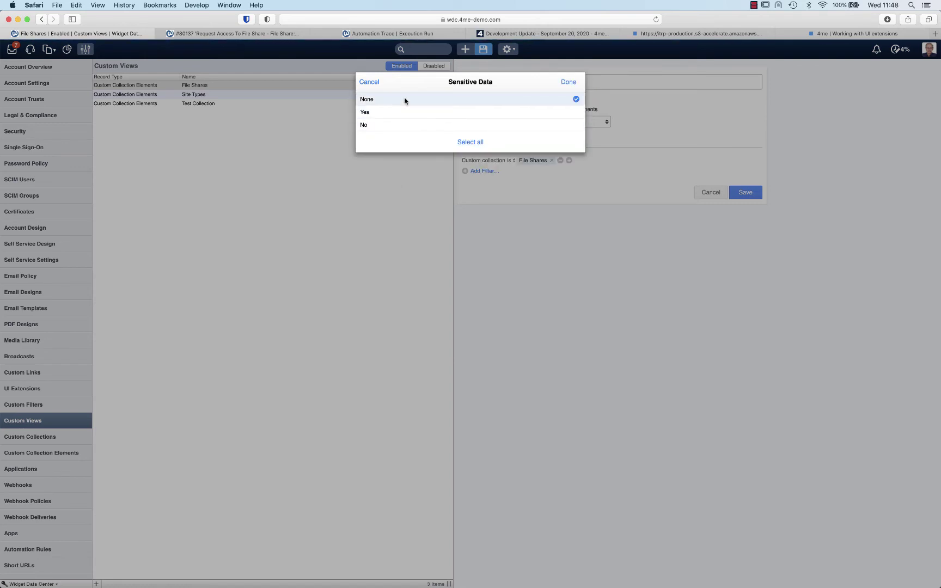
left_click(568, 83)
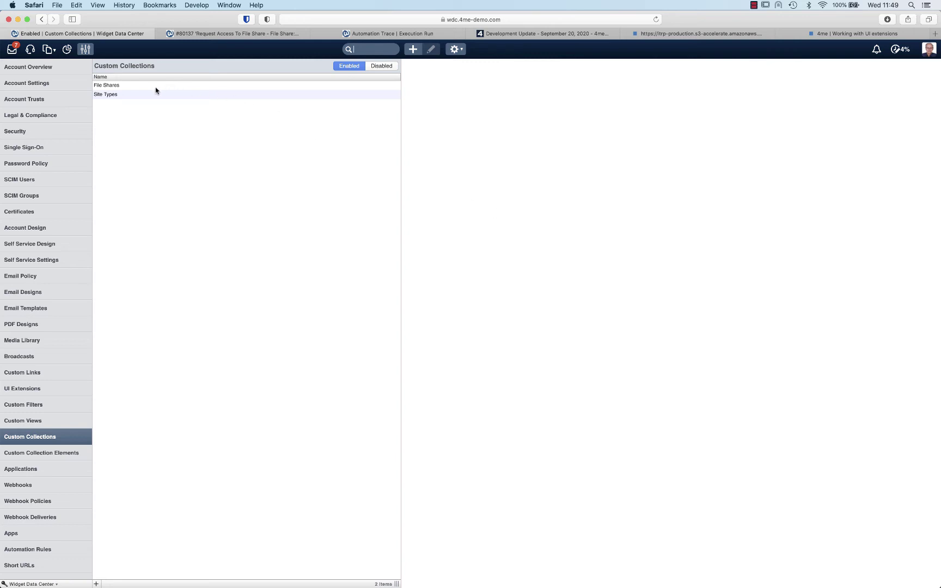
- Open the documents/everyone element of the File Shares collection for editing
left_click(108, 85)
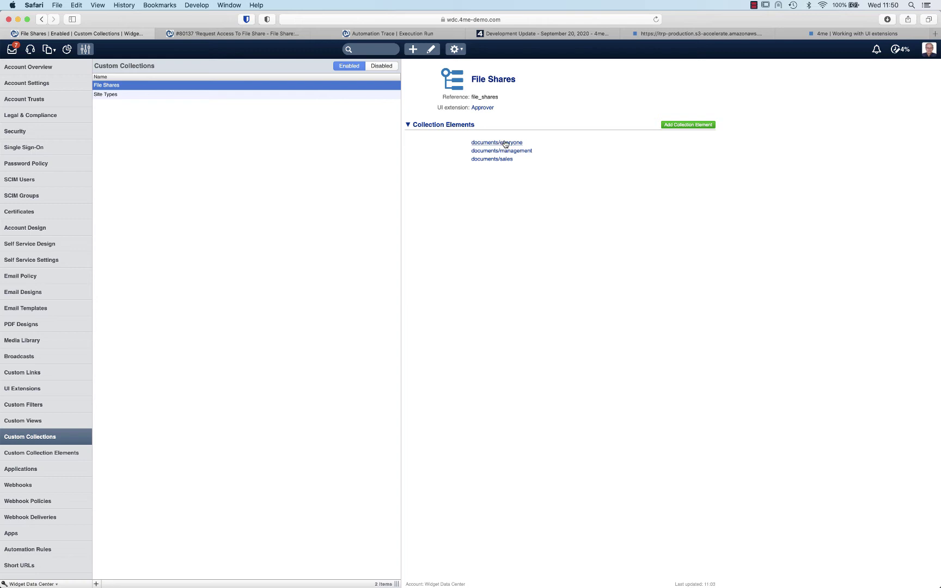
left_click(505, 143)
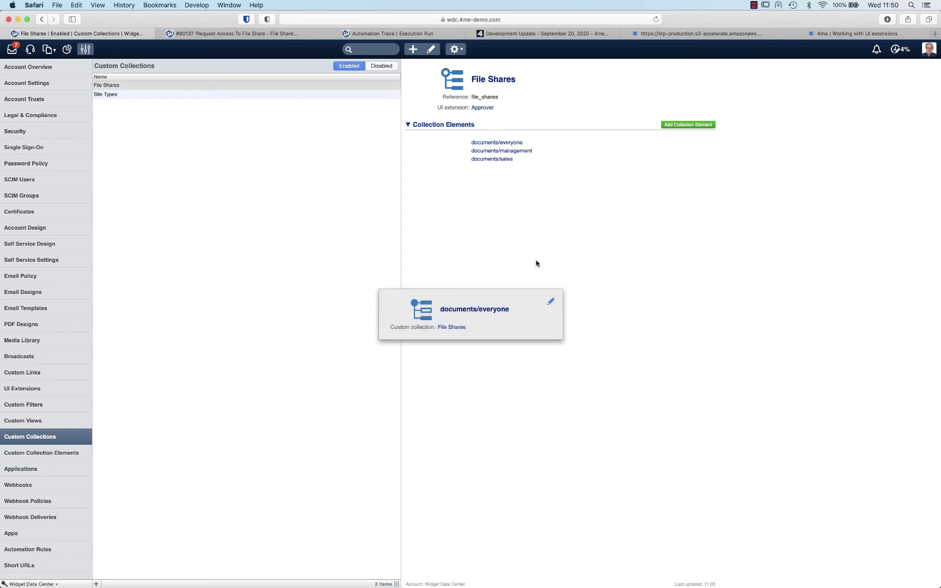
left_click(553, 306)
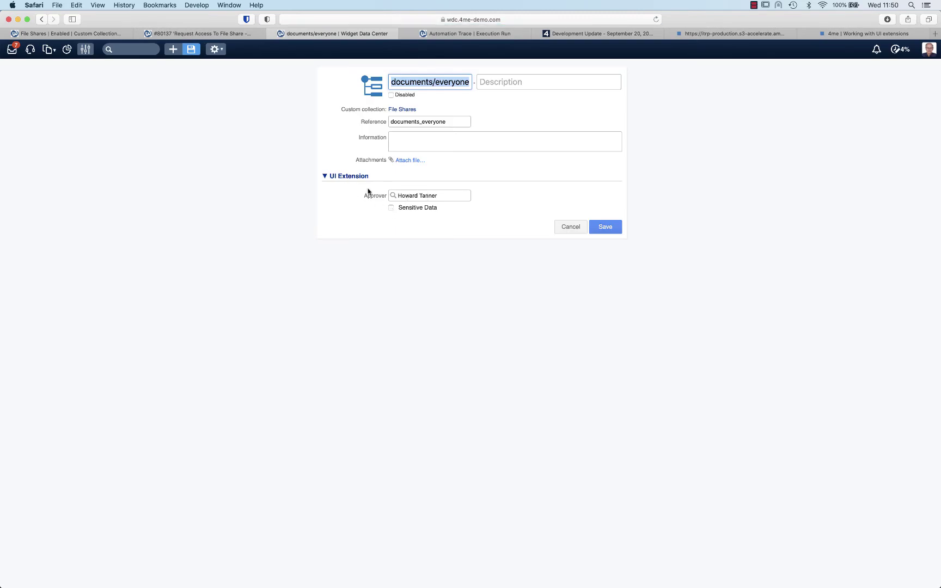
- Re-pick the original approver for documents/everyone, leave Sensitive Data unticked, and save
left_click(390, 209)
left_click(390, 209)
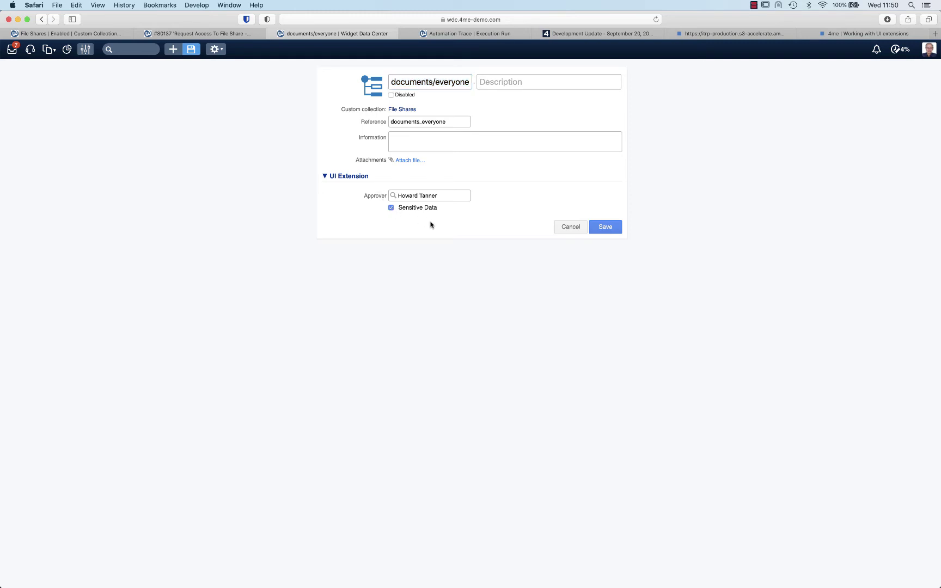
left_click(392, 210)
left_click(445, 195)
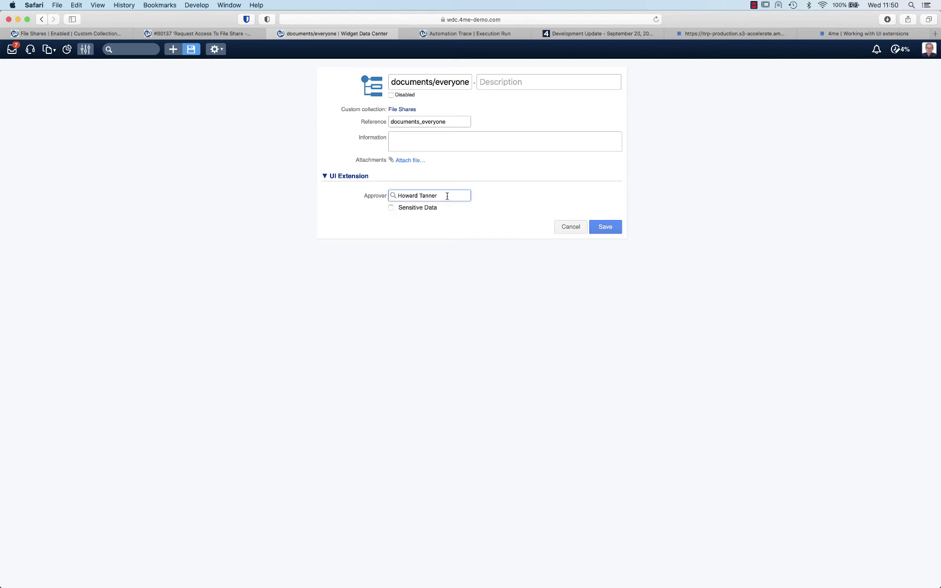
left_click_drag(447, 196, 335, 193)
type("frank")
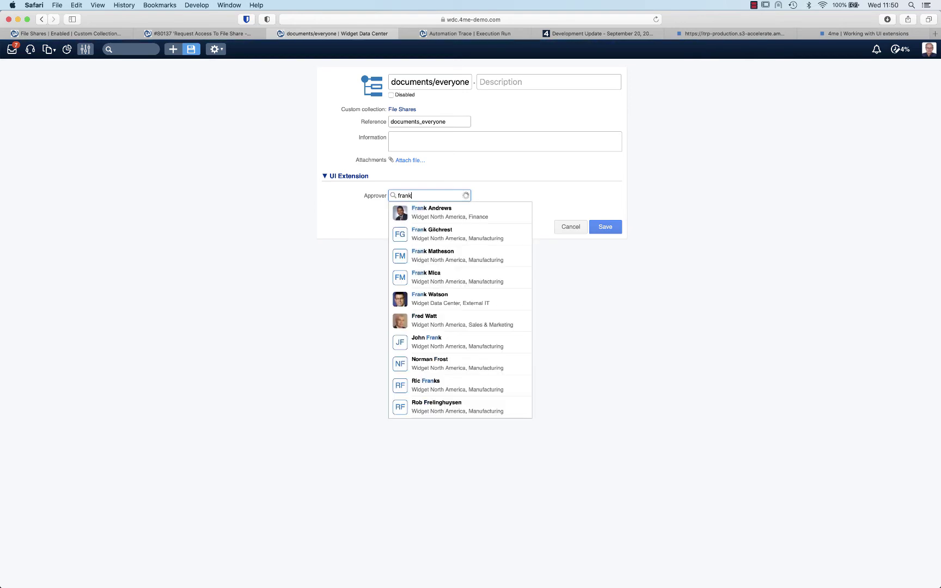
key("BackSpace")
key("BackSpace")
key("BackSpace")
key("BackSpace")
key("BackSpace")
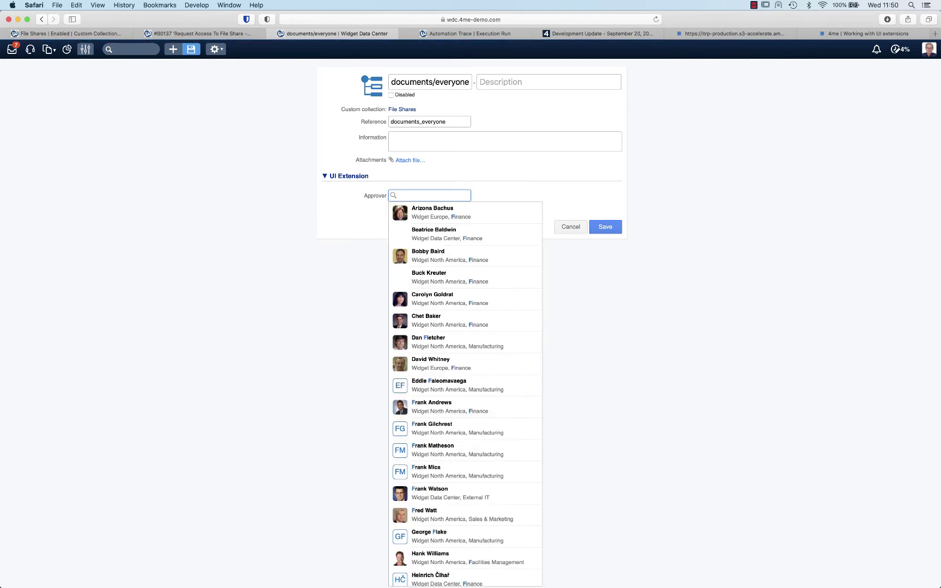
type("how")
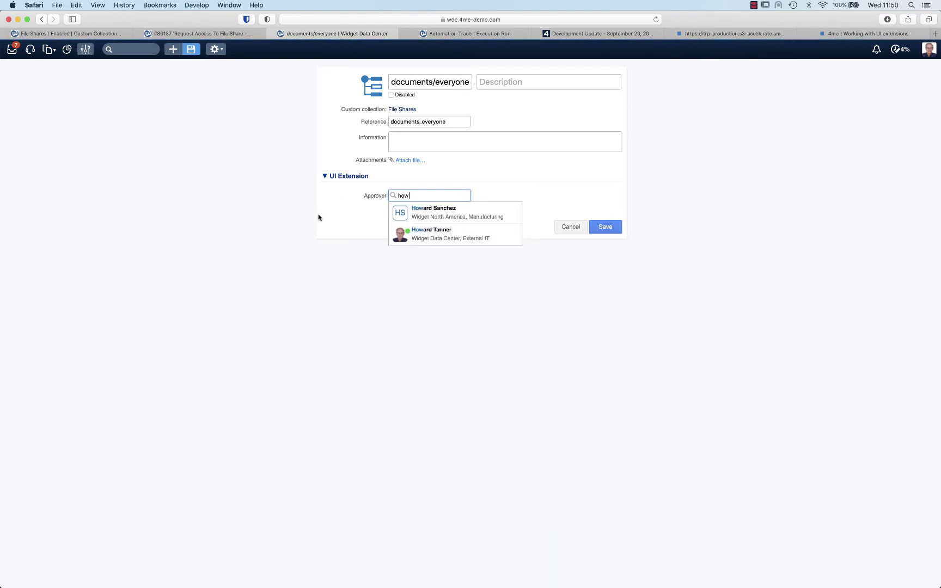
left_click(425, 237)
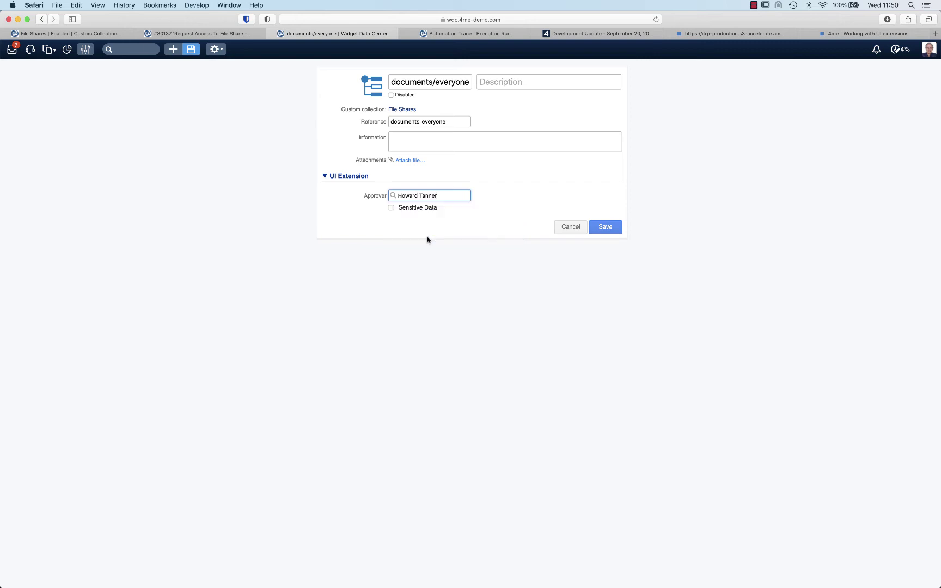
left_click(612, 228)
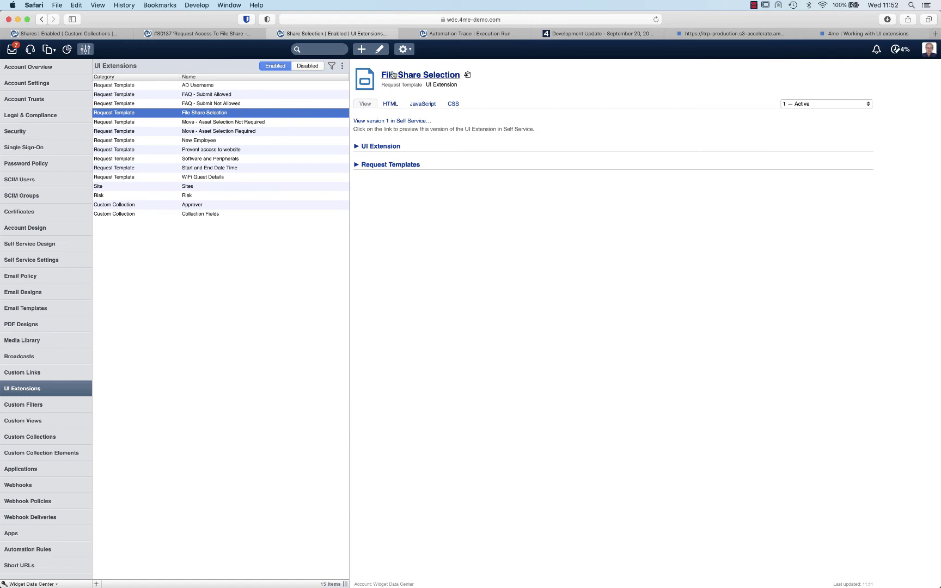
- Preview File Share Selection version 1 in Self Service and search file shares for 'ev'
left_click(381, 121)
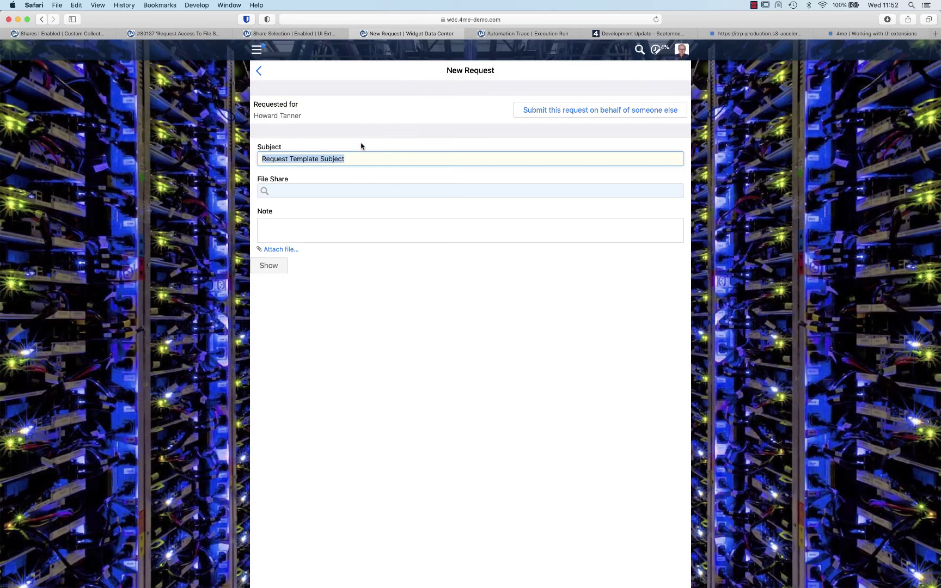
left_click(308, 193)
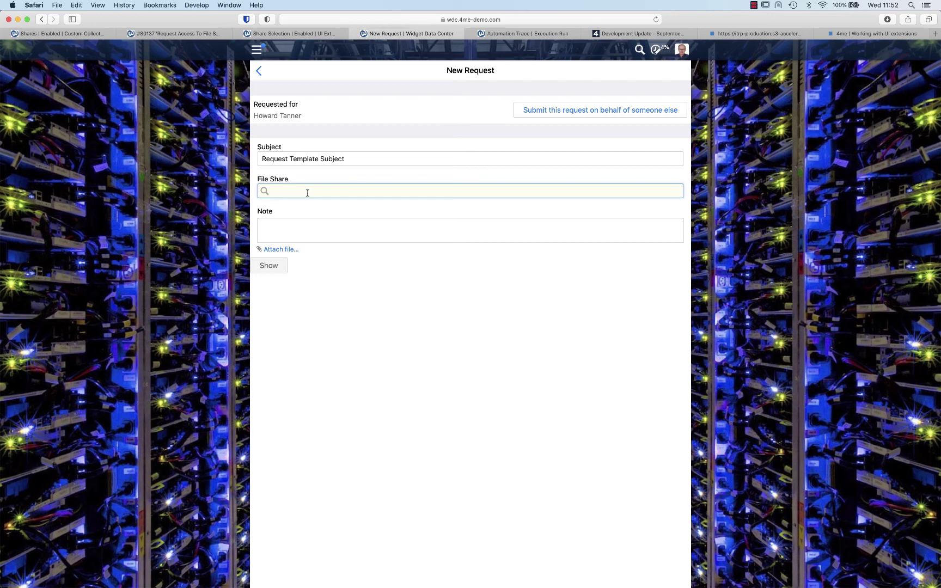
type("ev")
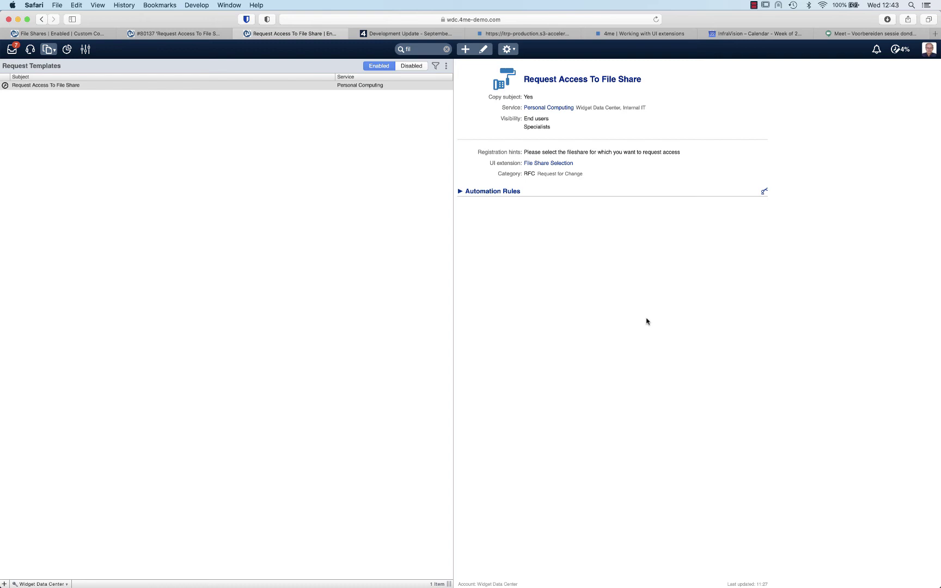
- Open the template's 'Lookup approver in Collection' automation rule from its Automation Rules list
left_click(508, 50)
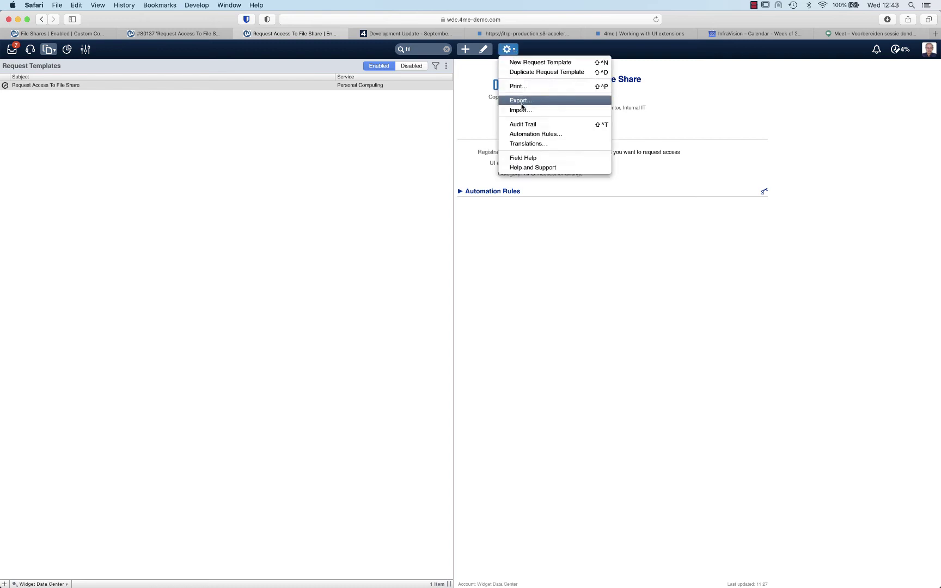
left_click(522, 134)
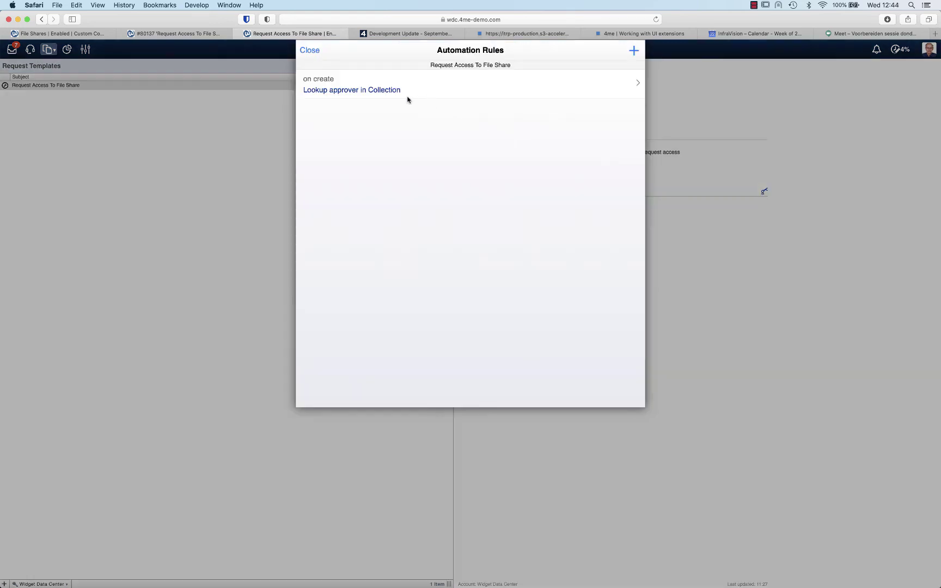
left_click(406, 95)
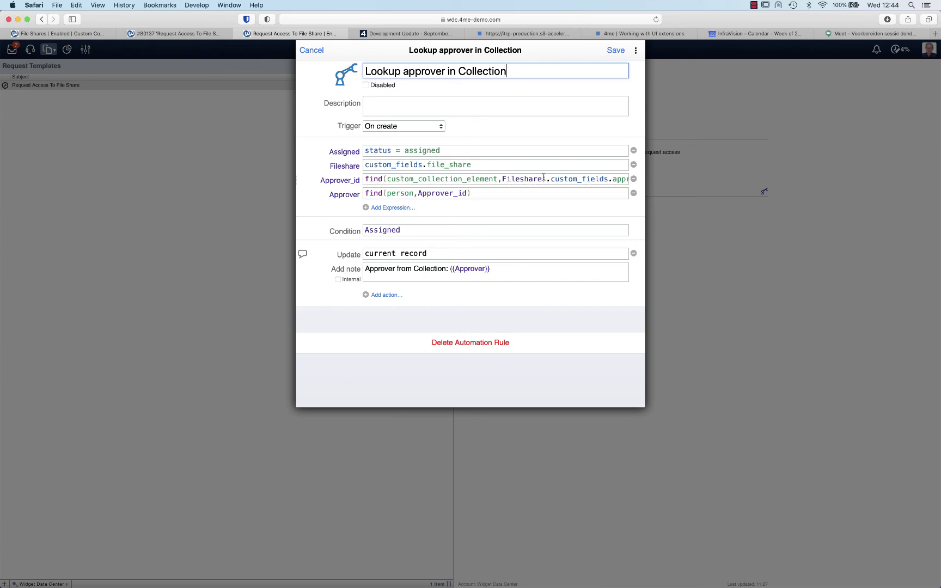
- Highlight the collection lookup and custom field reference parts of the Approver_id expression
left_click_drag(545, 179, 419, 172)
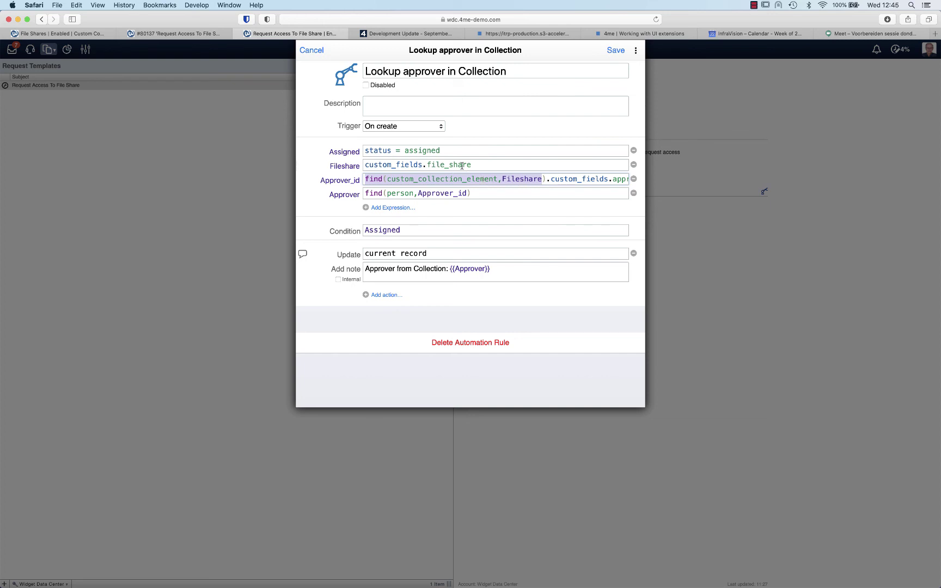
left_click(548, 180)
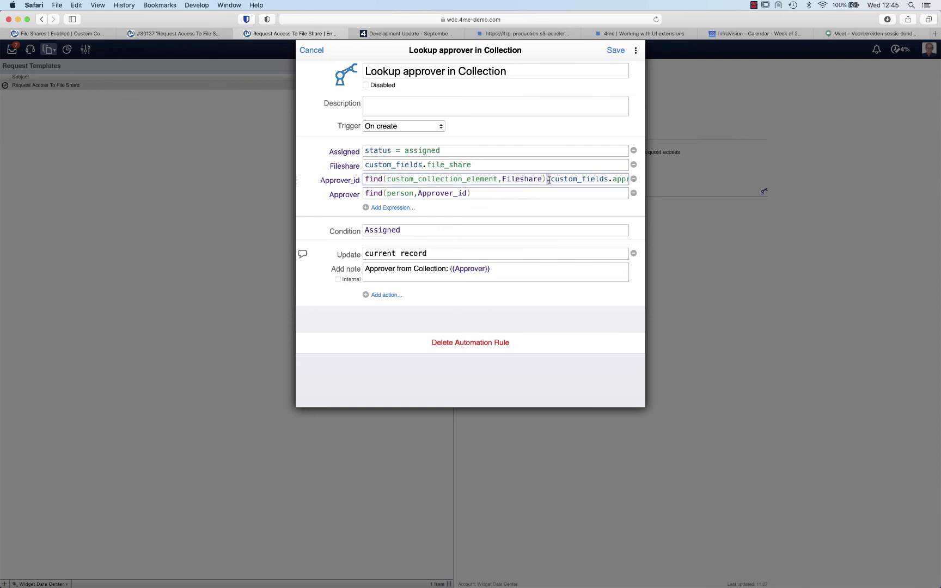
left_click_drag(554, 180, 617, 182)
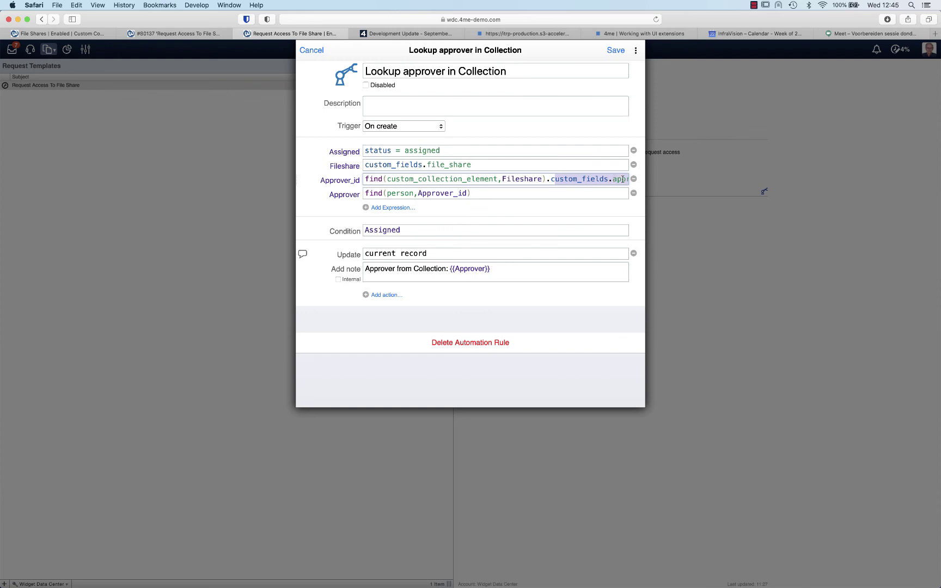
left_click(623, 179)
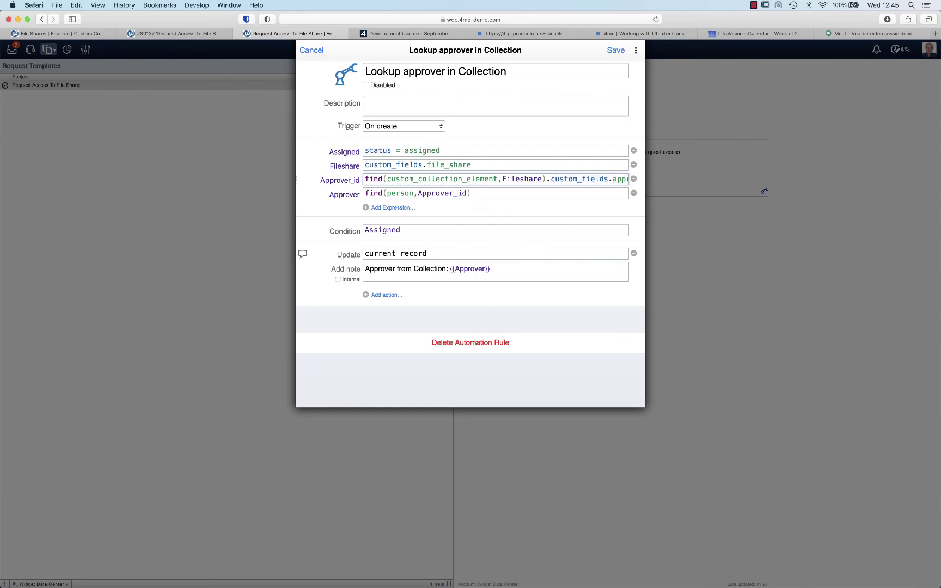
key("Right")
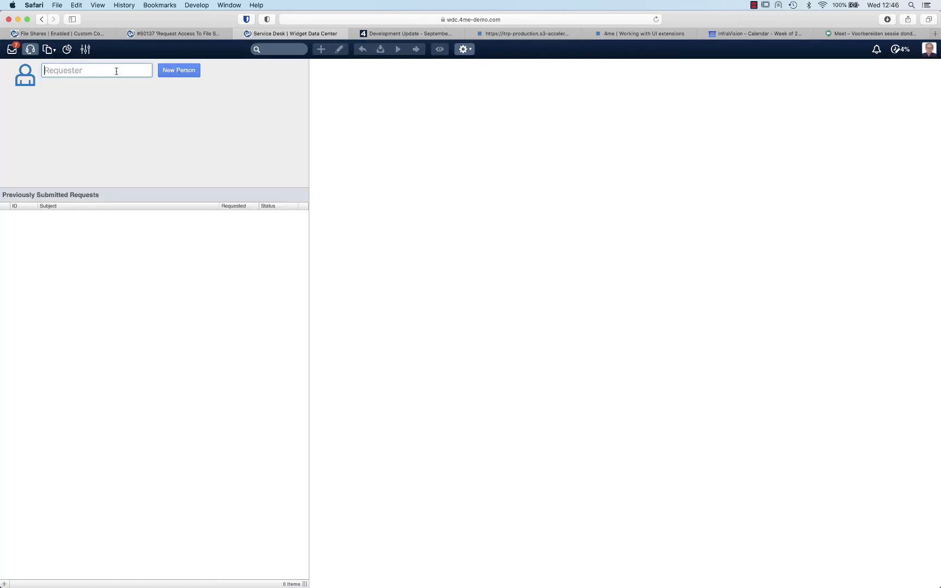
- Select the requester and start a Personal Computing 'Request Access To File Share' request
type("matt")
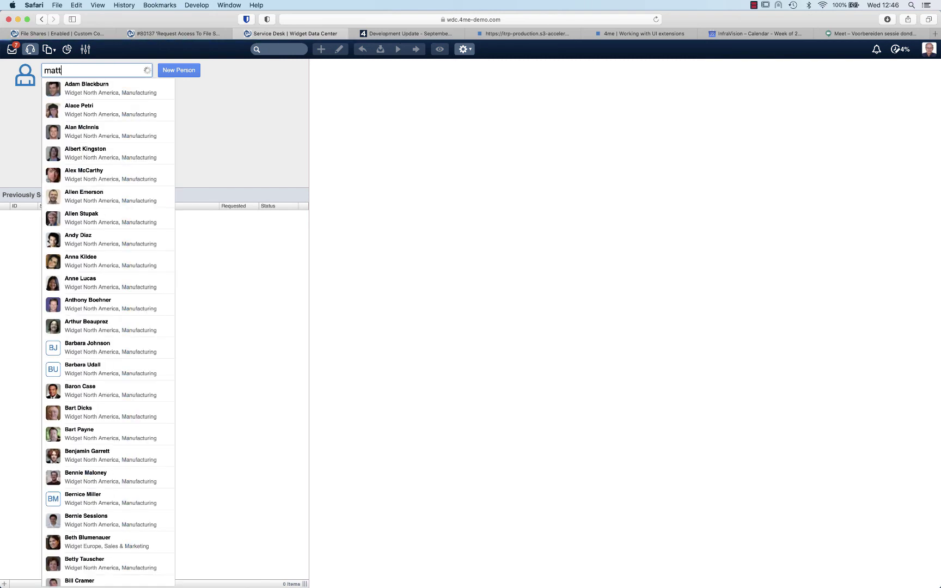
left_click(86, 107)
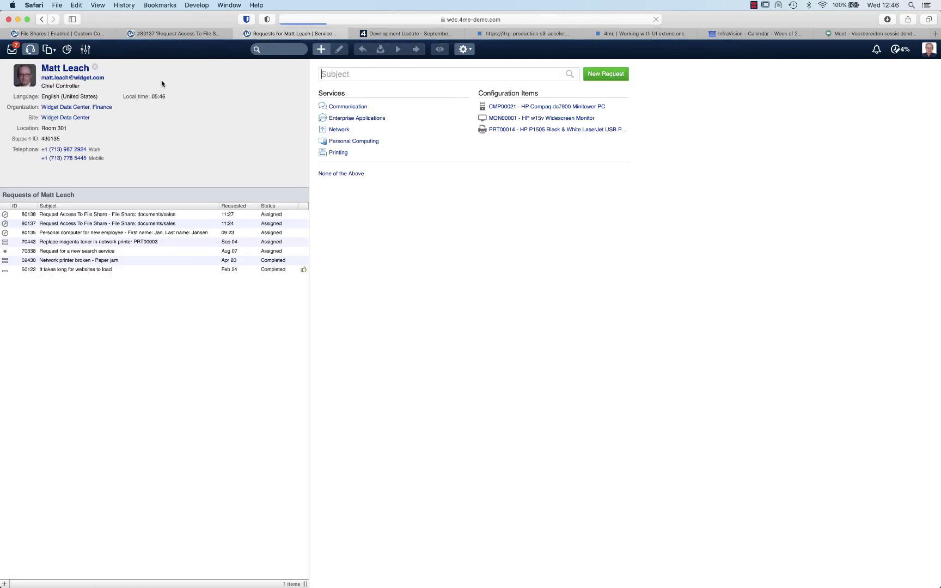
left_click(360, 141)
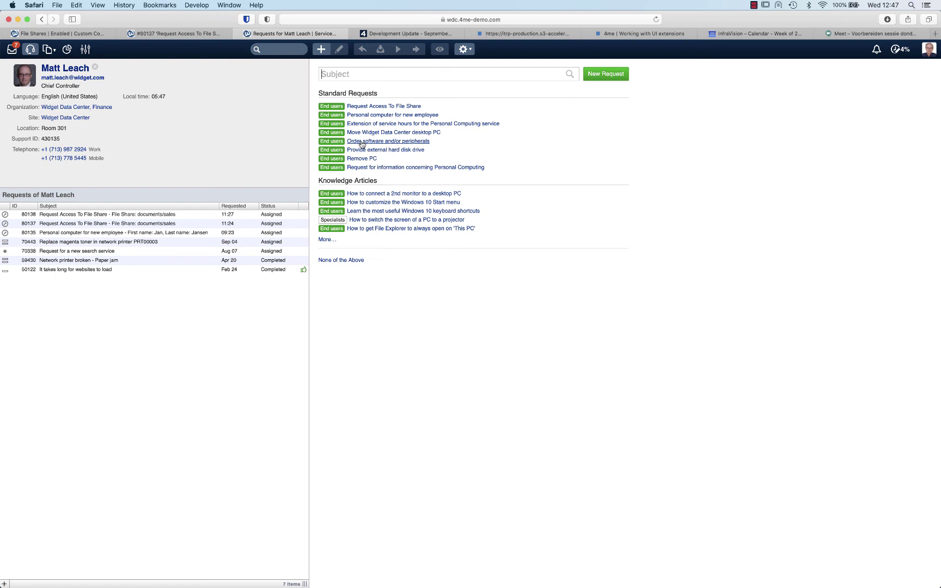
left_click(378, 107)
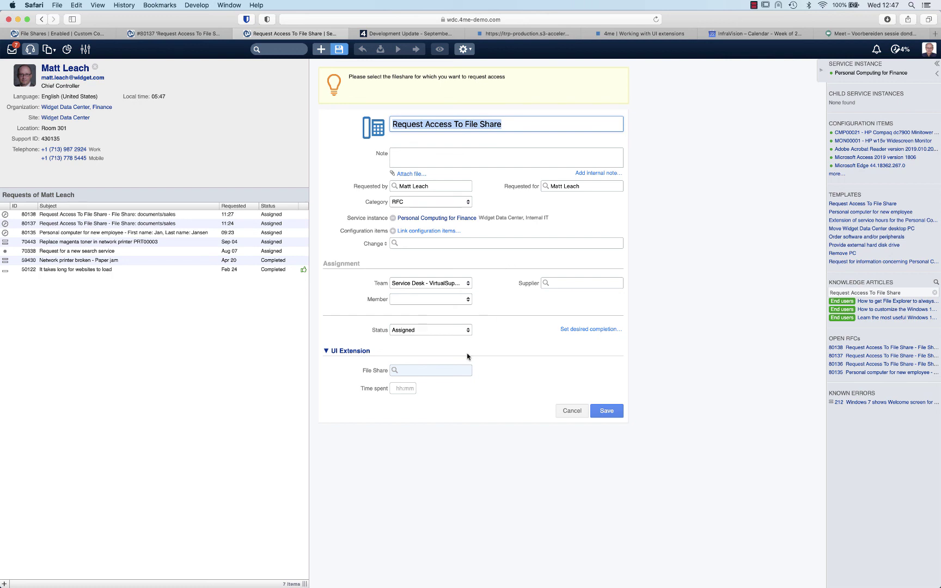
- Choose documents/everyone as the file share and save the request
left_click(450, 370)
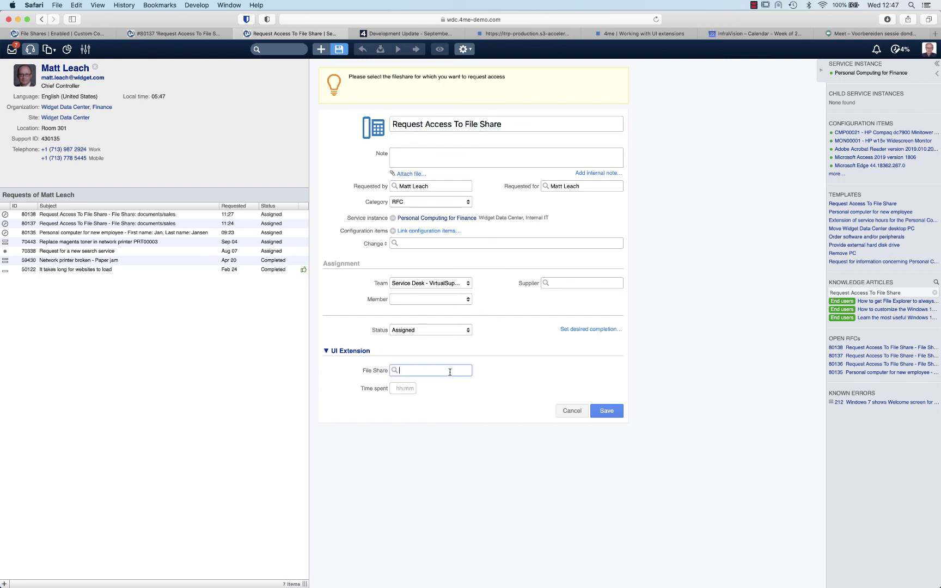
type("eve")
left_click(428, 386)
left_click(607, 412)
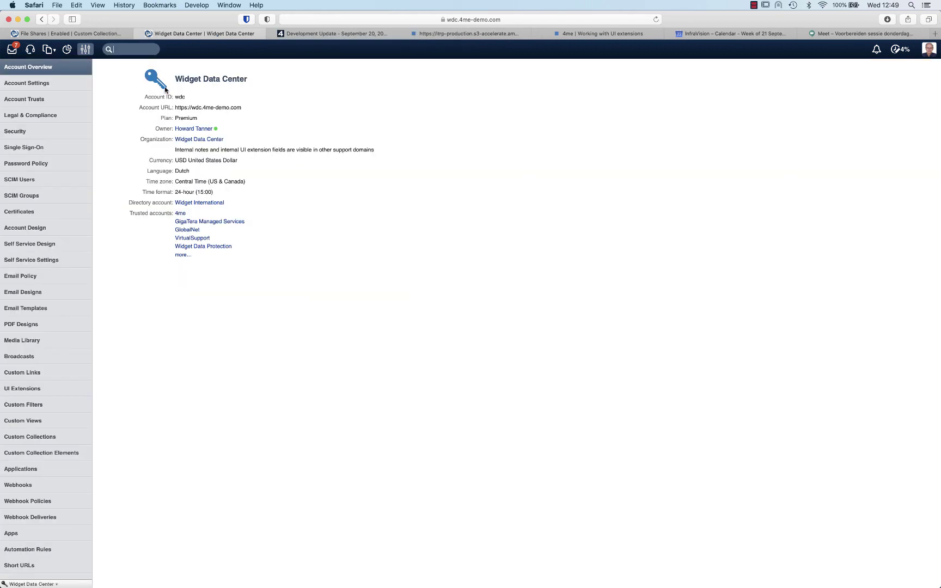
- Open Custom Collection Elements and review the approvers of documents/everyone, documents/management and documents/sales
type("coll")
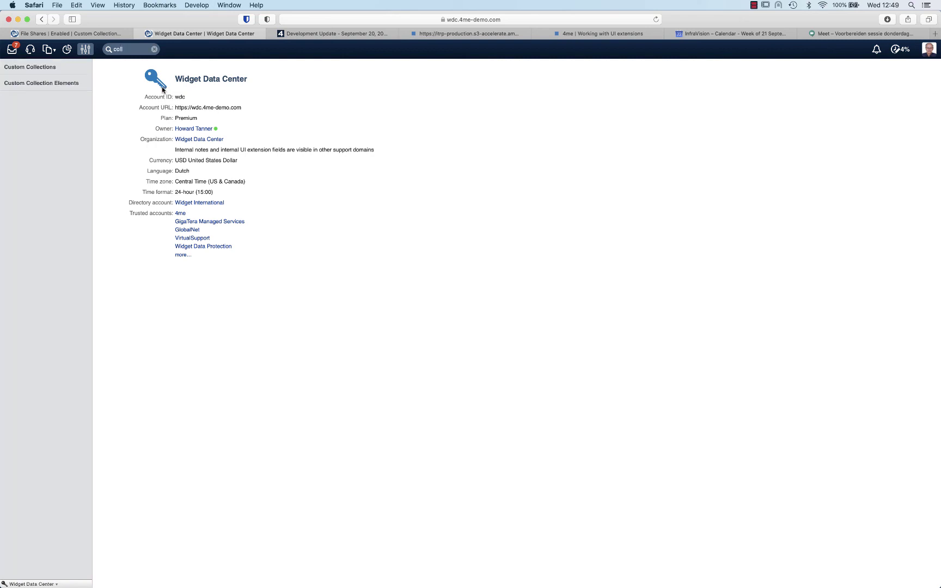
left_click(31, 83)
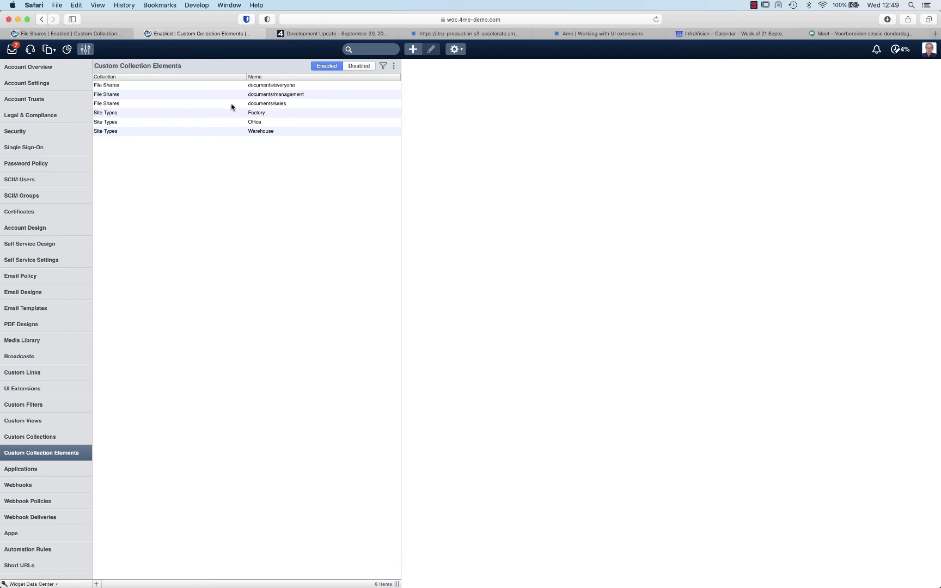
left_click(243, 86)
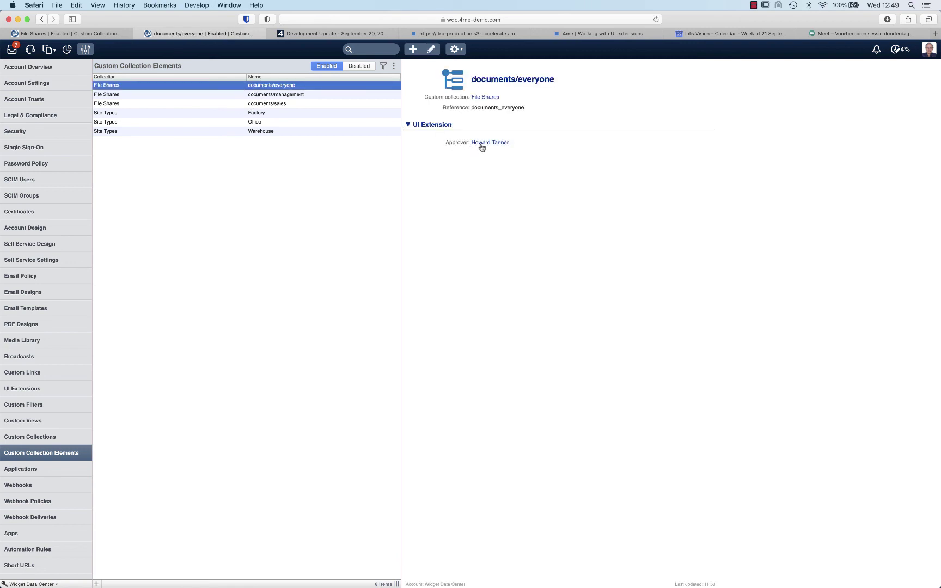
left_click(194, 97)
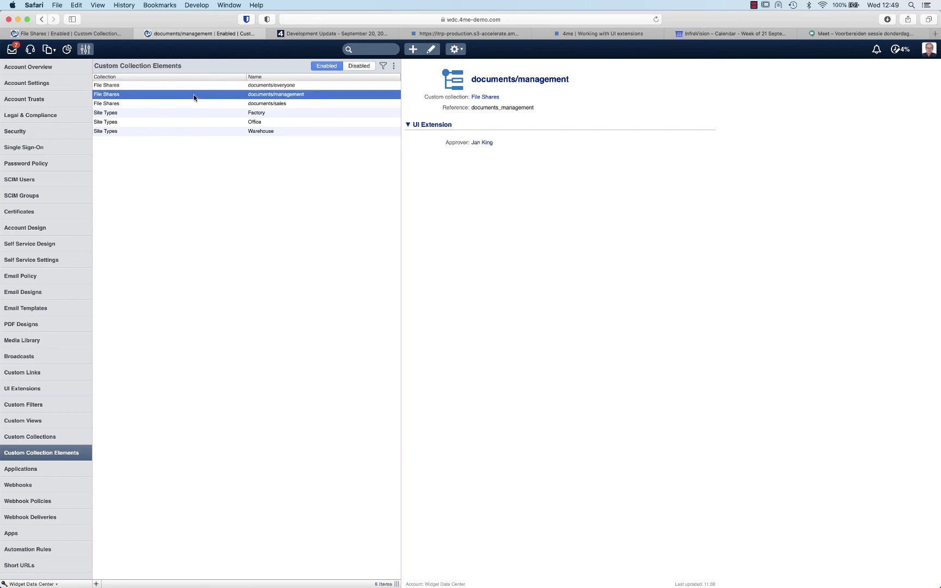
left_click(289, 104)
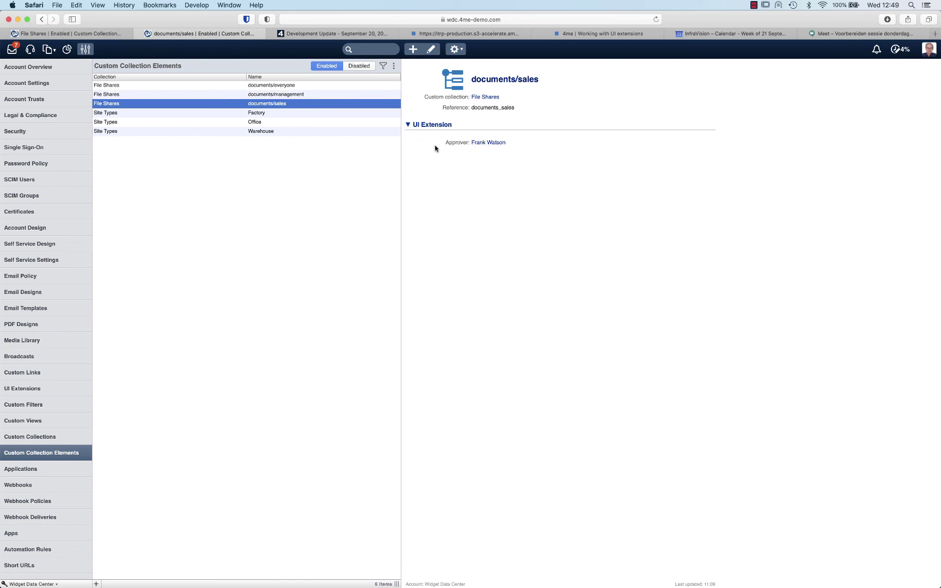